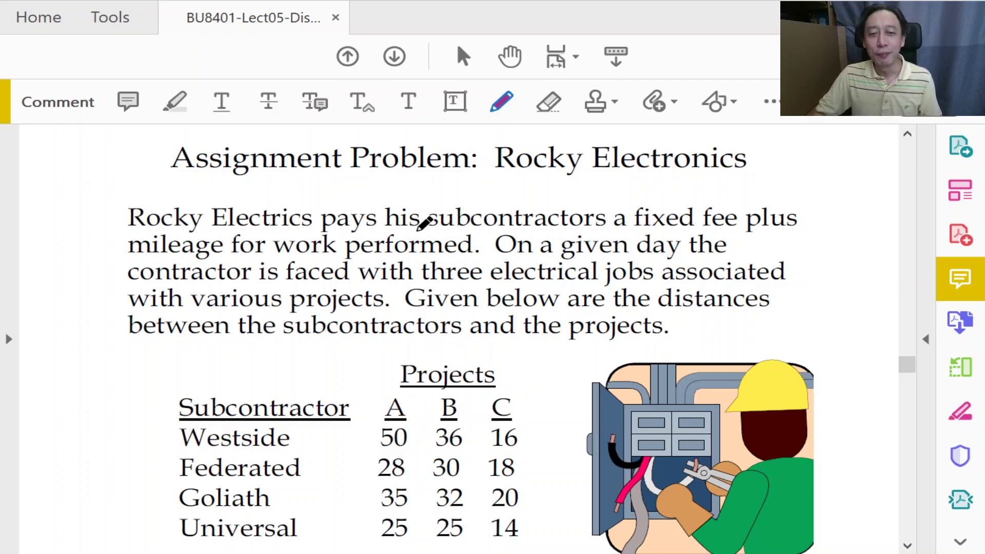
# Step: Underline 'subcontractors', 'fixed fee' and 'mileage for' on the Rocky Electronics slide in pen
pyautogui.moveTo(421, 226); pyautogui.dragTo(575, 225)
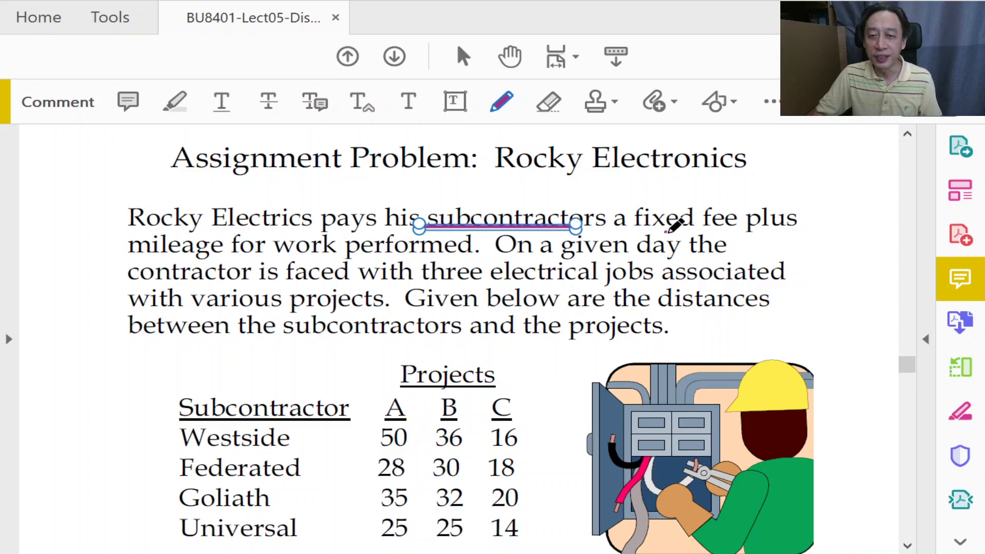
pyautogui.moveTo(666, 231); pyautogui.dragTo(738, 232)
pyautogui.moveTo(185, 254); pyautogui.dragTo(272, 253)
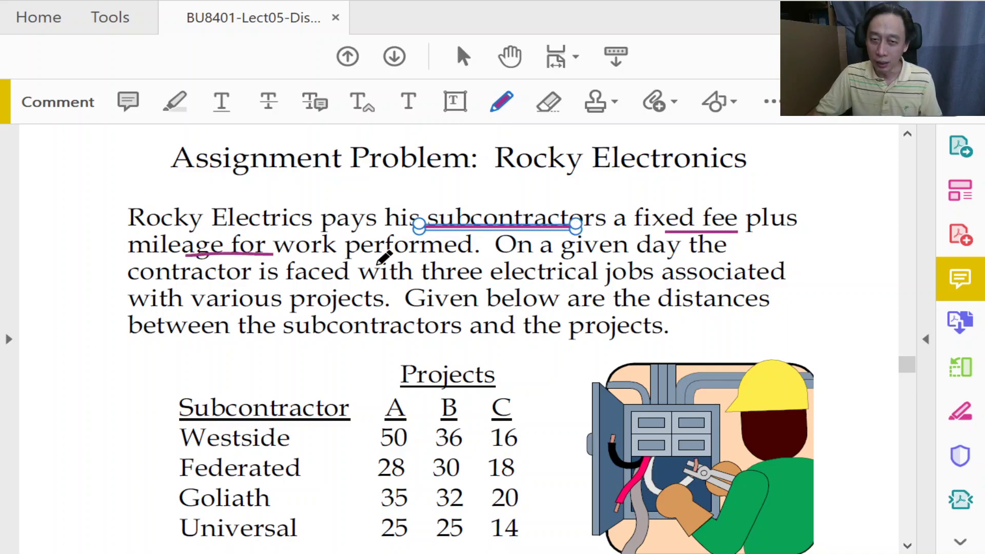
pyautogui.scroll(-2, 638, 259)
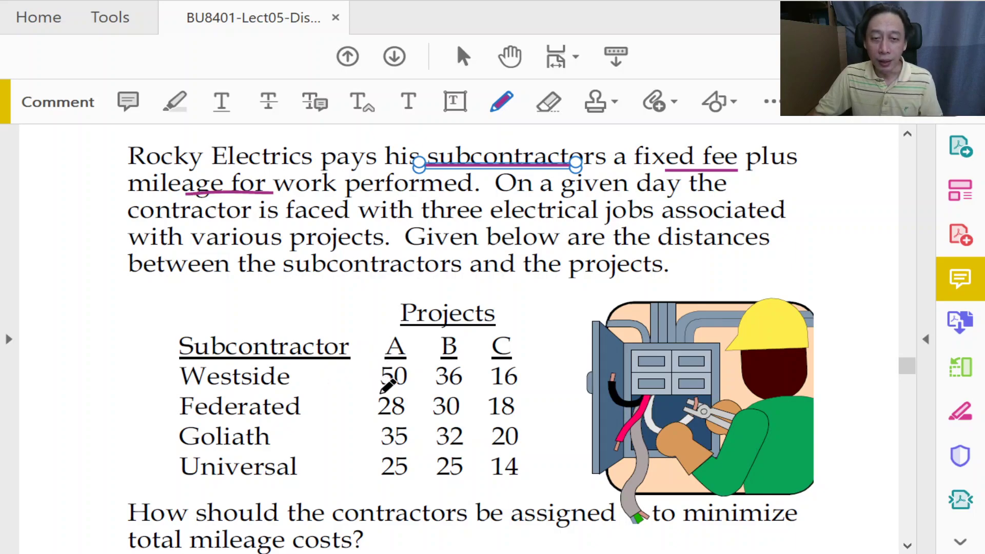
# Step: Underline the table distances, including 50, 28, 30, 36, 16, 18, 20, 35, 32, 25, 25 and 14
pyautogui.moveTo(380, 391); pyautogui.dragTo(411, 392)
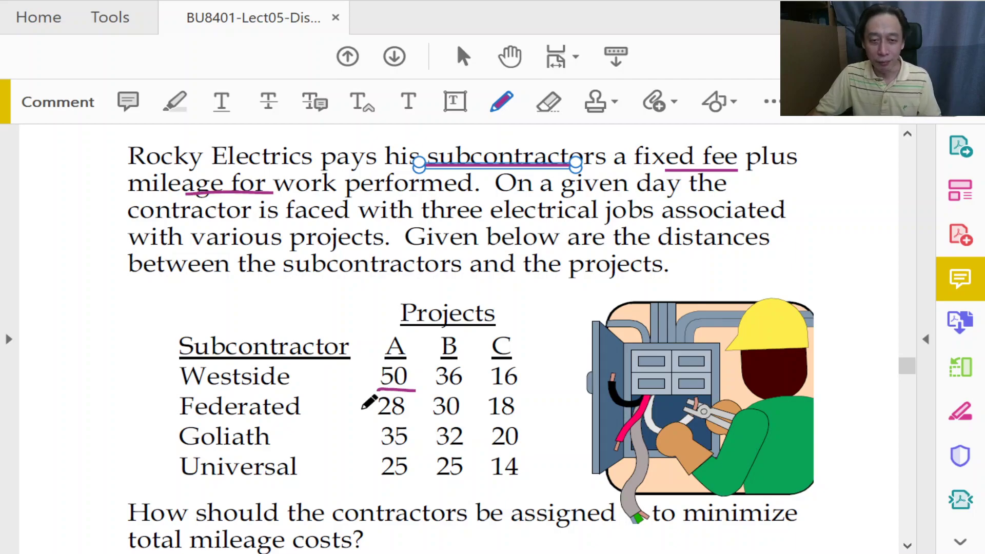
pyautogui.moveTo(379, 423)
pyautogui.mouseDown()
pyautogui.moveTo(453, 419)
pyautogui.moveTo(460, 391)
pyautogui.moveTo(512, 392)
pyautogui.mouseUp()
pyautogui.moveTo(488, 426)
pyautogui.mouseDown()
pyautogui.moveTo(518, 426)
pyautogui.moveTo(512, 451)
pyautogui.mouseUp()
pyautogui.moveTo(435, 450); pyautogui.dragTo(457, 449)
pyautogui.moveTo(382, 453)
pyautogui.mouseDown()
pyautogui.moveTo(400, 454)
pyautogui.moveTo(406, 482)
pyautogui.moveTo(467, 483)
pyautogui.mouseUp()
pyautogui.moveTo(485, 479); pyautogui.dragTo(516, 479)
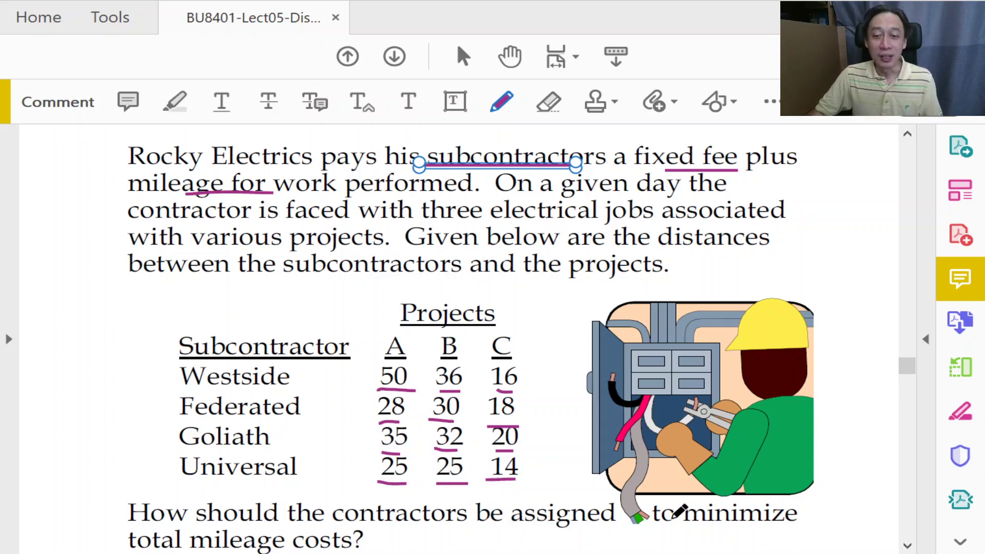
# Step: Underline 'minimize' and 'mileage' in the closing question
pyautogui.moveTo(675, 526); pyautogui.dragTo(778, 527)
pyautogui.scroll(-1, 200, 536)
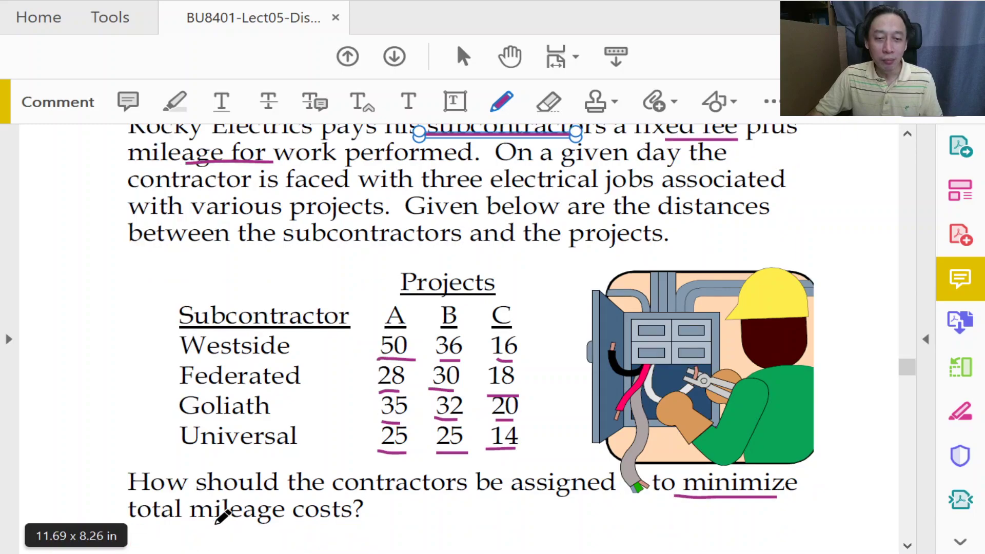
pyautogui.moveTo(182, 519); pyautogui.dragTo(293, 520)
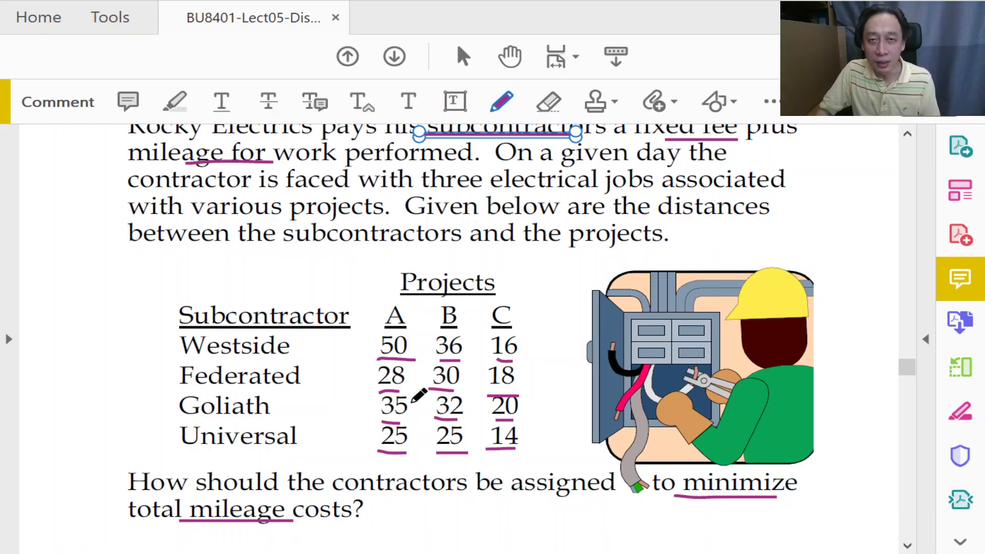
# Step: Scroll down to slide 18's network diagram linking four subcontractors to projects A, B and C
pyautogui.scroll(-1, 457, 369)
pyautogui.scroll(-4, 461, 365)
pyautogui.scroll(-8, 463, 364)
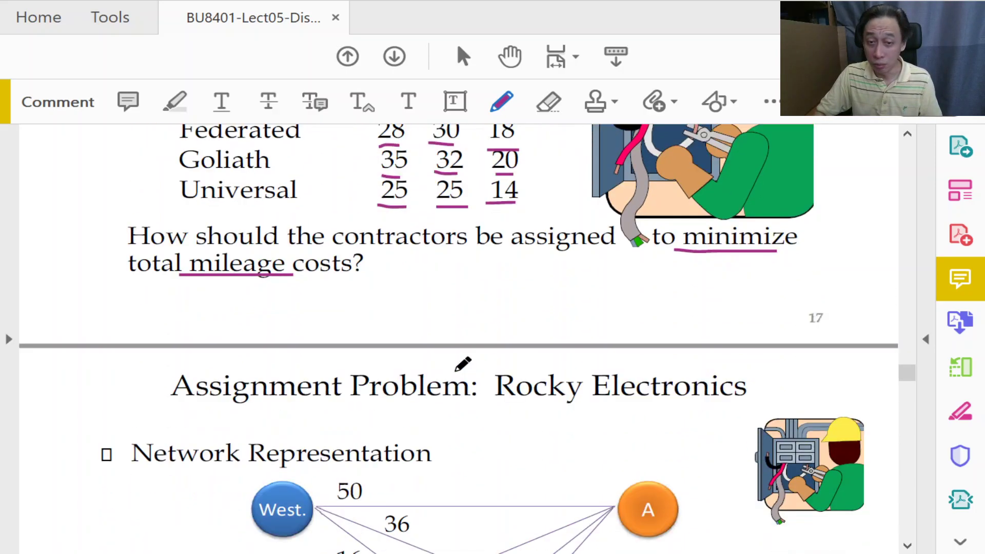
pyautogui.scroll(-3, 463, 364)
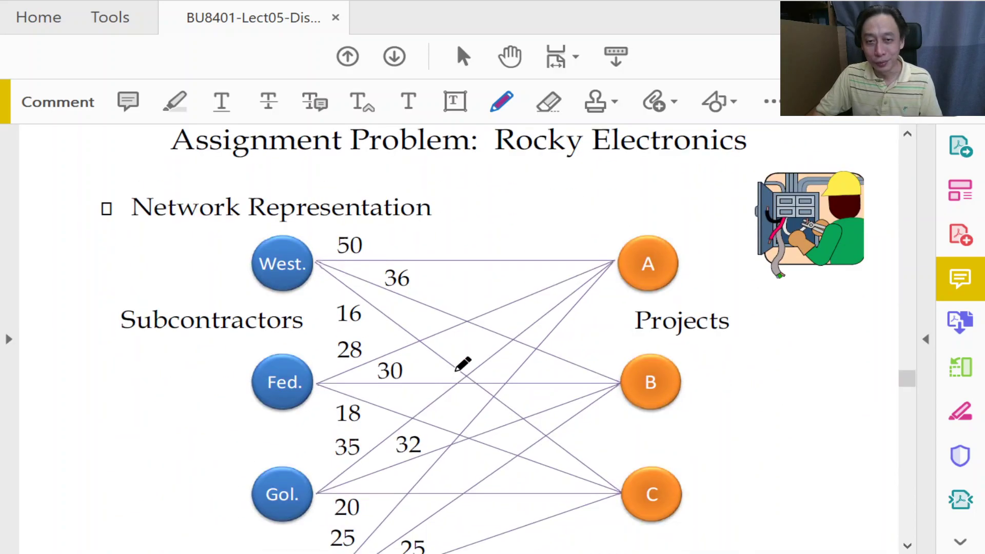
pyautogui.scroll(-2, 463, 364)
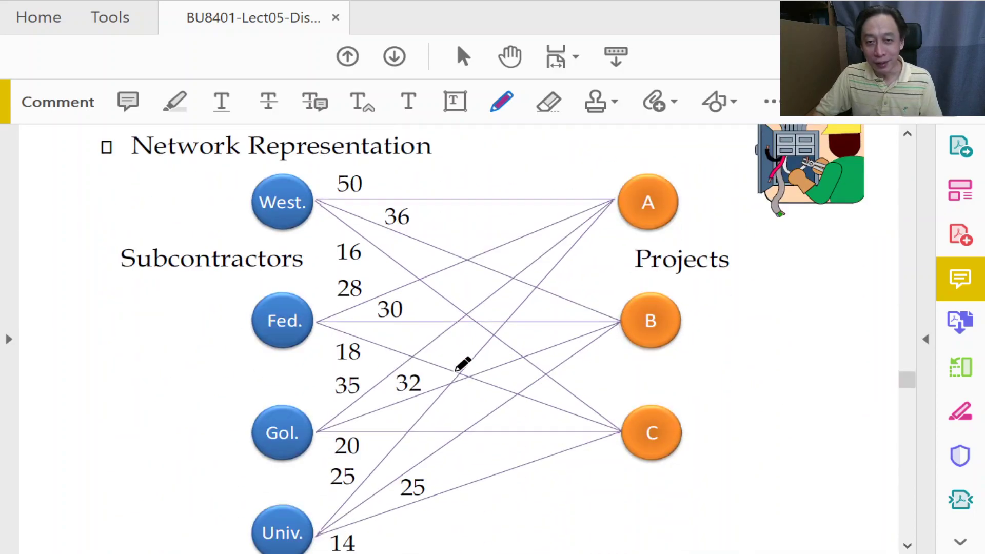
pyautogui.scroll(-1, 462, 364)
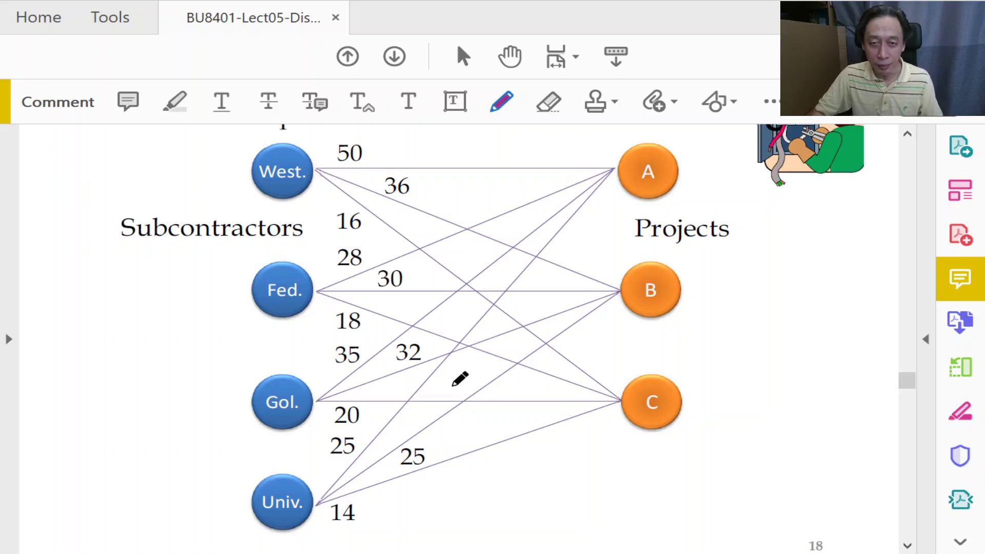
# Step: On slide 19, bracket the four ≤ 1 subcontractor constraints and three = 1 project constraints
pyautogui.scroll(-8, 460, 378)
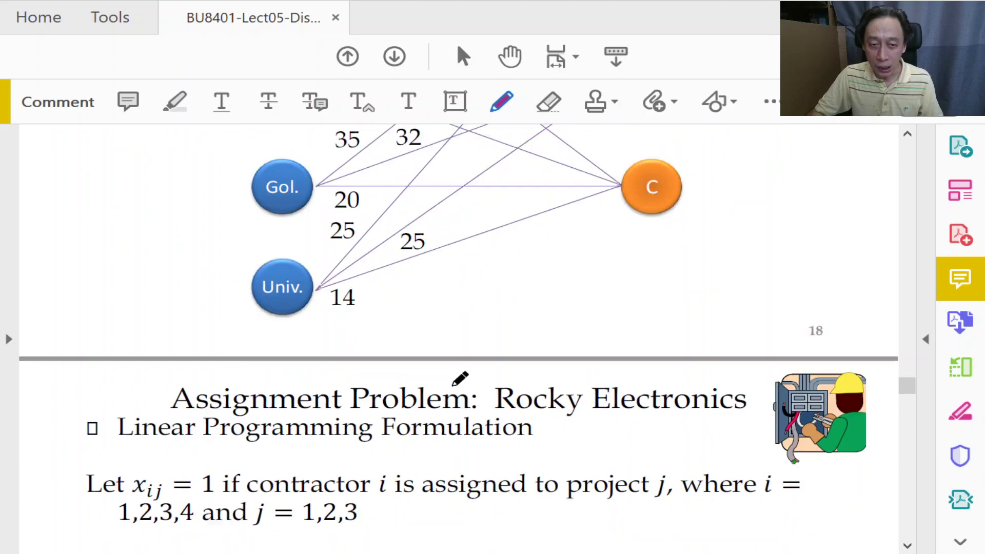
pyautogui.scroll(-2, 457, 383)
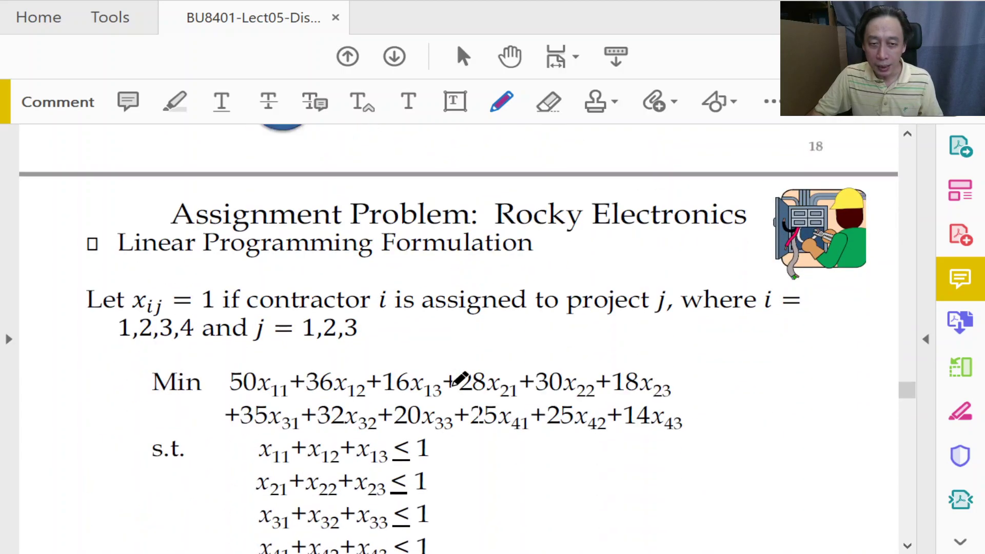
pyautogui.scroll(-3, 460, 379)
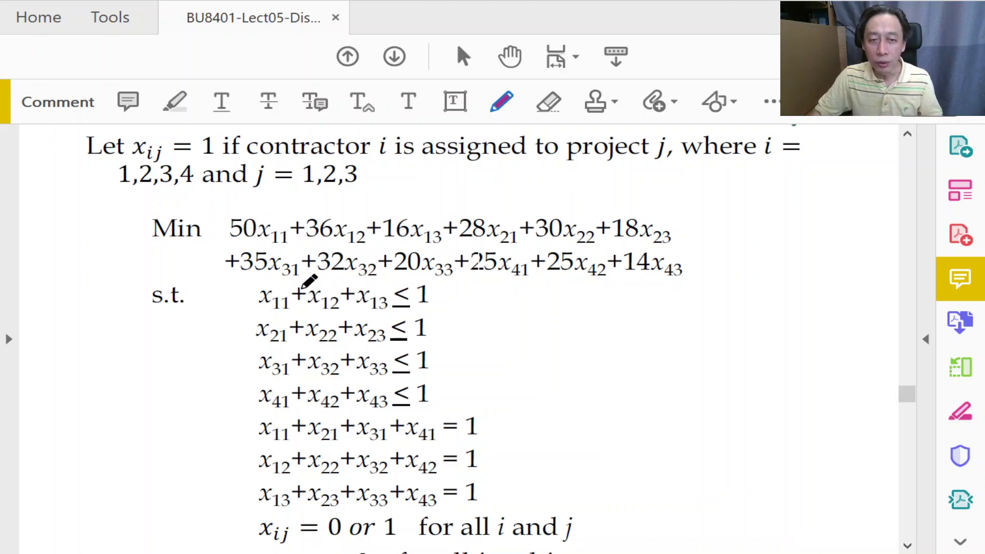
pyautogui.moveTo(432, 284)
pyautogui.mouseDown()
pyautogui.moveTo(444, 284)
pyautogui.moveTo(444, 405)
pyautogui.moveTo(413, 410)
pyautogui.mouseUp()
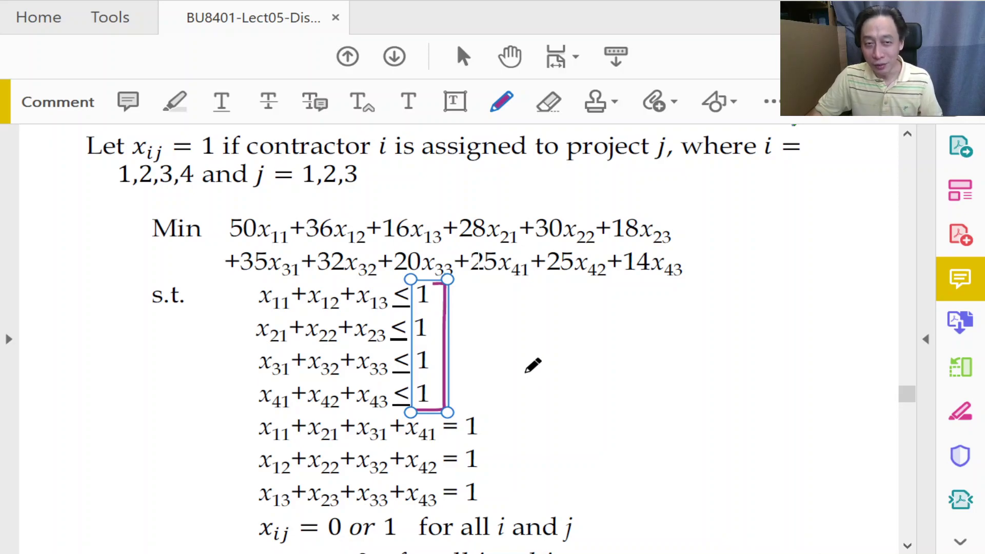
pyautogui.moveTo(492, 410)
pyautogui.mouseDown()
pyautogui.moveTo(508, 411)
pyautogui.moveTo(506, 500)
pyautogui.moveTo(478, 507)
pyautogui.moveTo(503, 505)
pyautogui.mouseUp()
# Step: Underline '= 0 or 1' and '≥ 0' on the binary and nonnegativity constraints
pyautogui.scroll(-1, 586, 422)
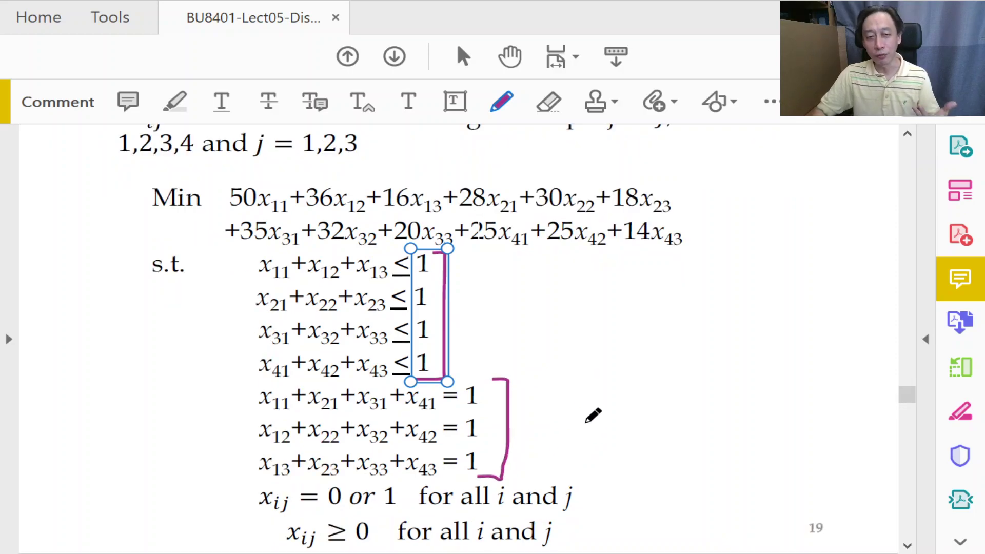
pyautogui.scroll(-1, 590, 423)
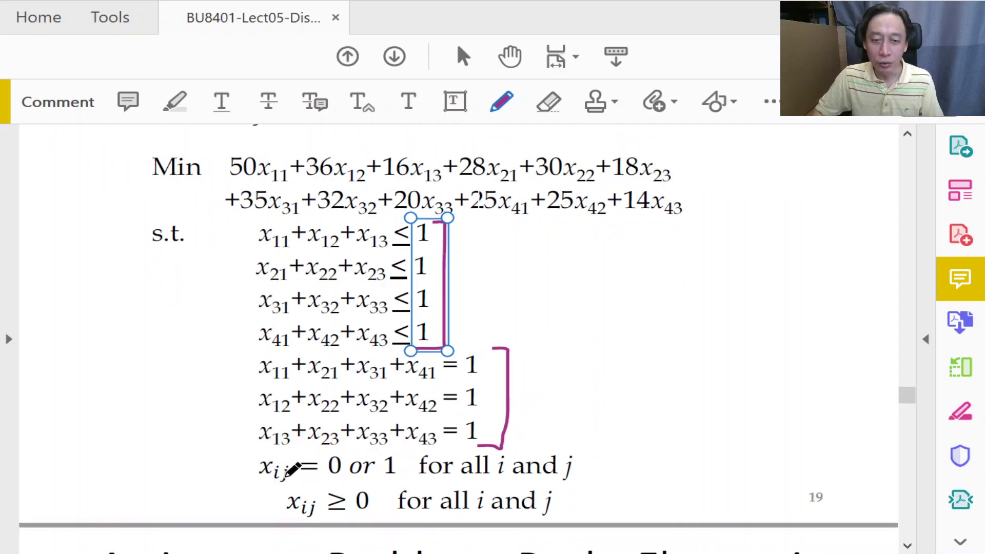
pyautogui.moveTo(302, 488); pyautogui.dragTo(412, 488)
pyautogui.moveTo(325, 518); pyautogui.dragTo(406, 521)
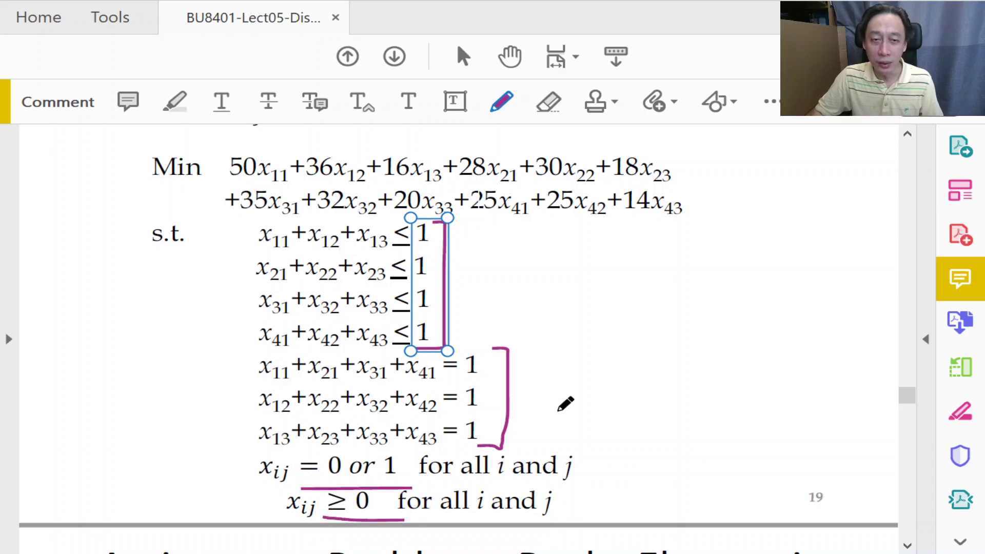
pyautogui.scroll(1, 567, 403)
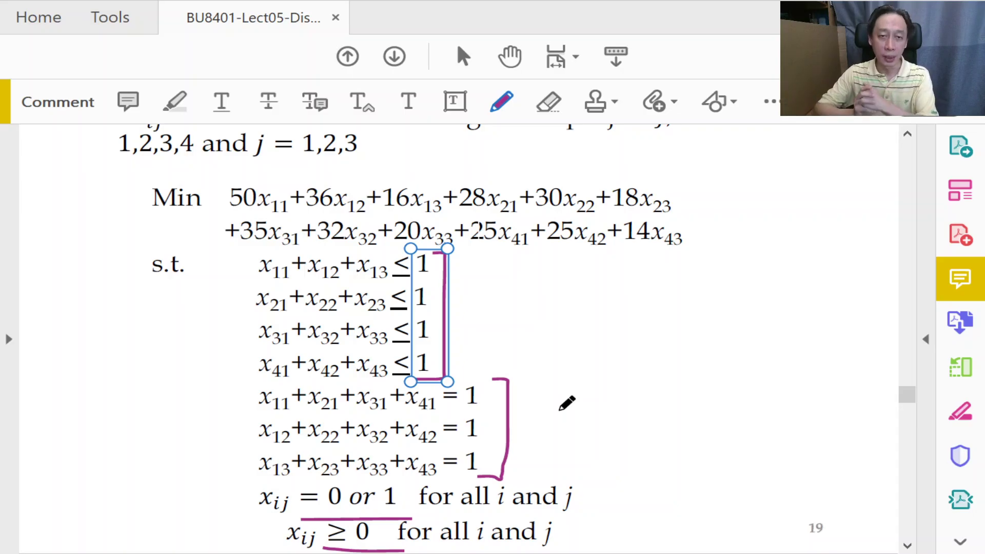
# Step: Scroll the slide slightly, then switch to the Excel workbook's Rocky sheet
pyautogui.scroll(-3, 576, 400)
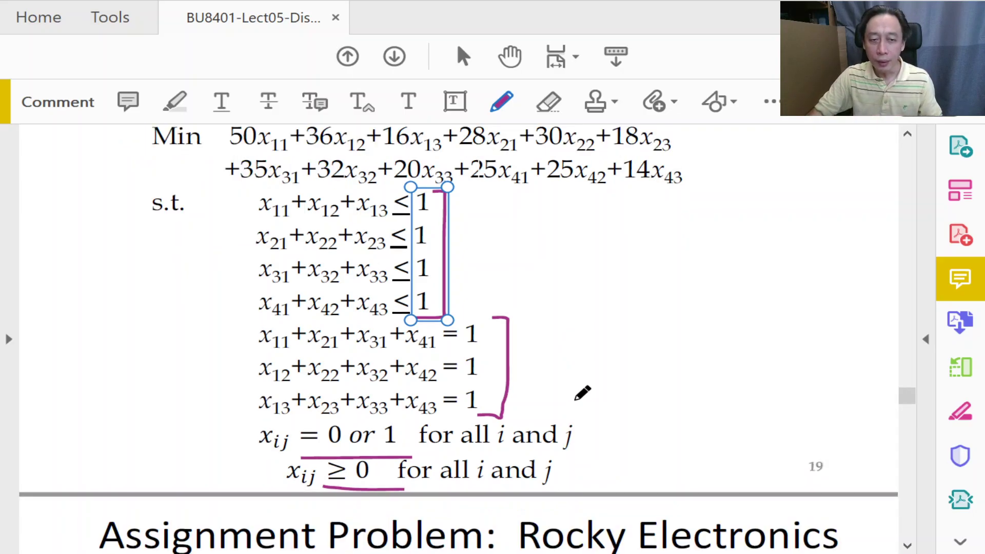
pyautogui.scroll(-15, 582, 392)
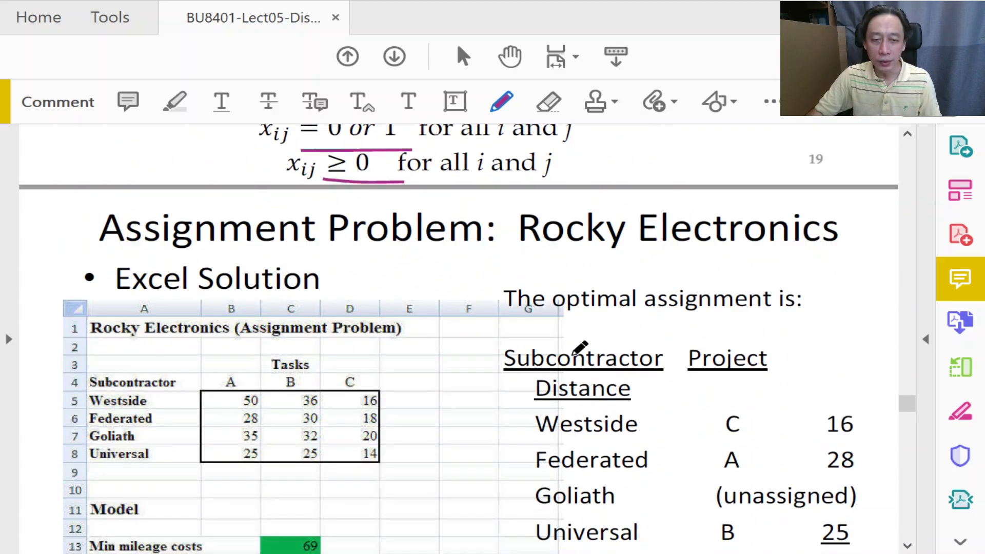
pyautogui.scroll(-5, 579, 349)
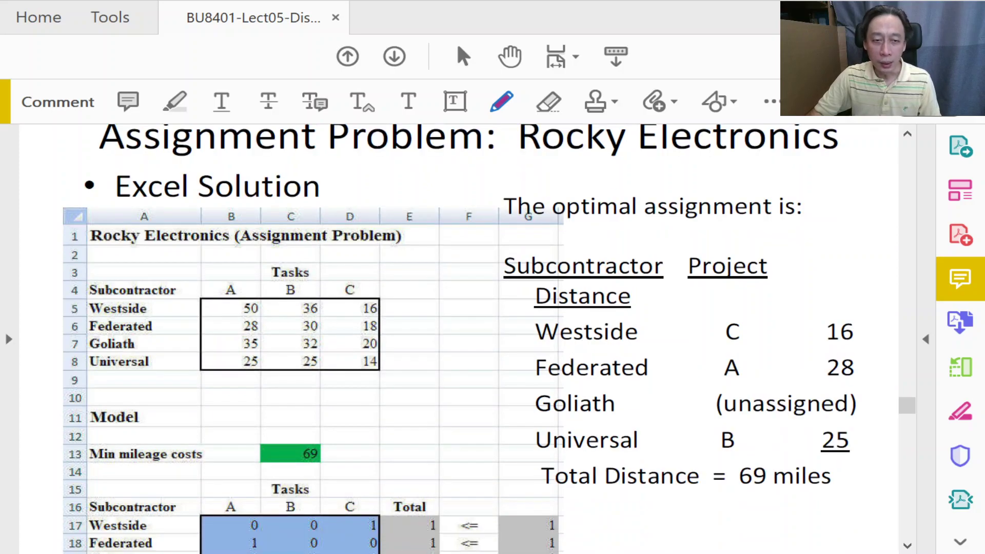
pyautogui.hotkey('alt', 'Tab')
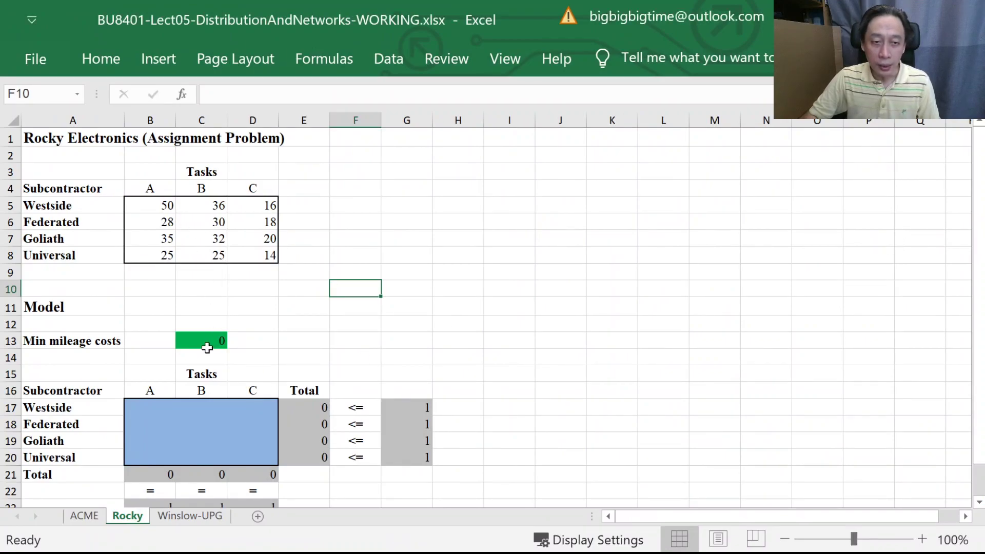
pyautogui.click(204, 343)
pyautogui.doubleClick(209, 342)
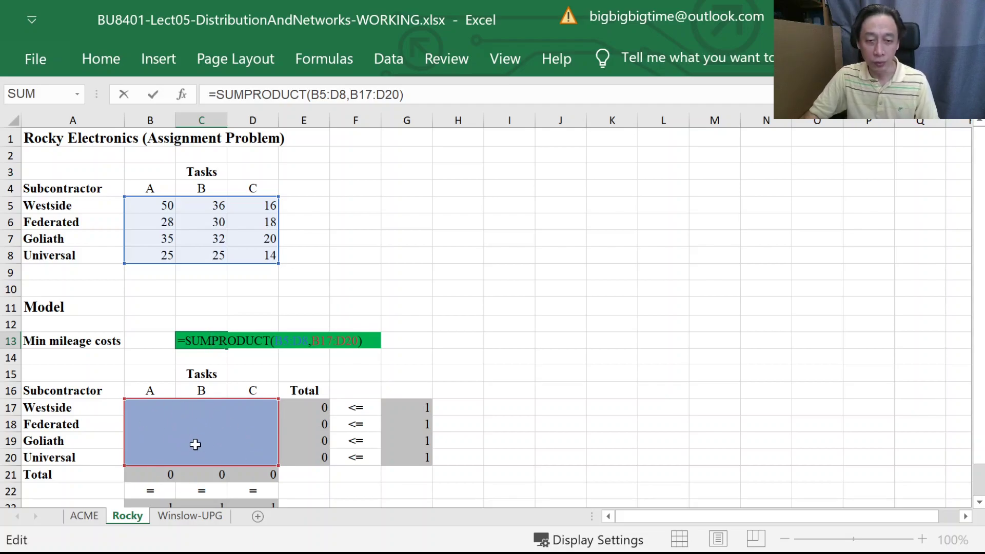
pyautogui.hotkey('ctrl', 'Return')
pyautogui.click(296, 410)
pyautogui.doubleClick(298, 414)
pyautogui.doubleClick(302, 409)
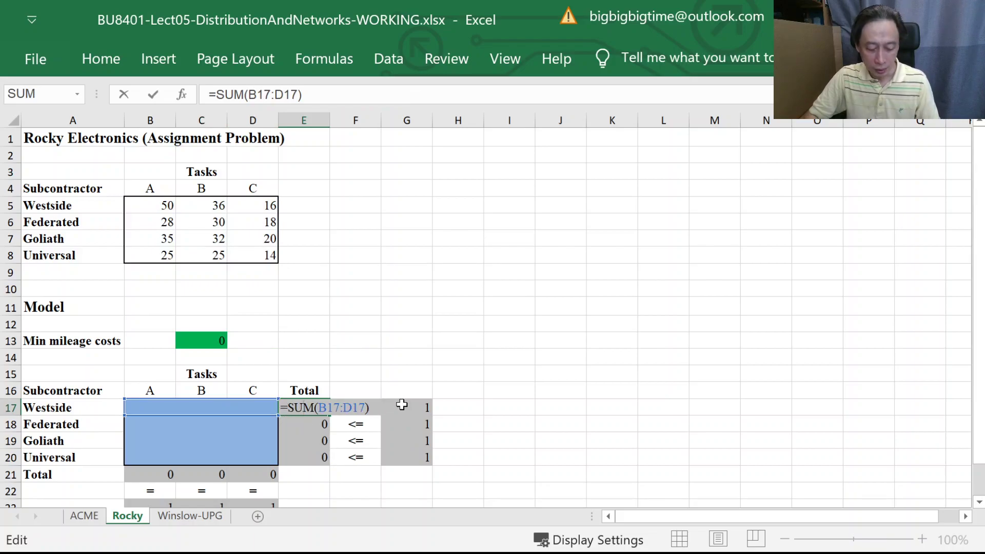
pyautogui.hotkey('ctrl', 'Return')
pyautogui.scroll(-1, 356, 425)
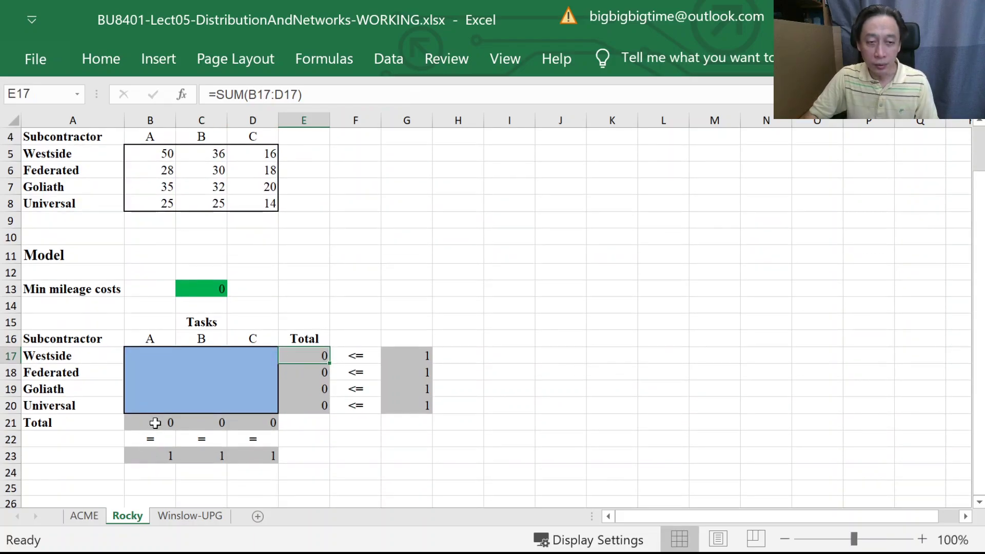
pyautogui.doubleClick(153, 423)
pyautogui.hotkey('ctrl', 'Return')
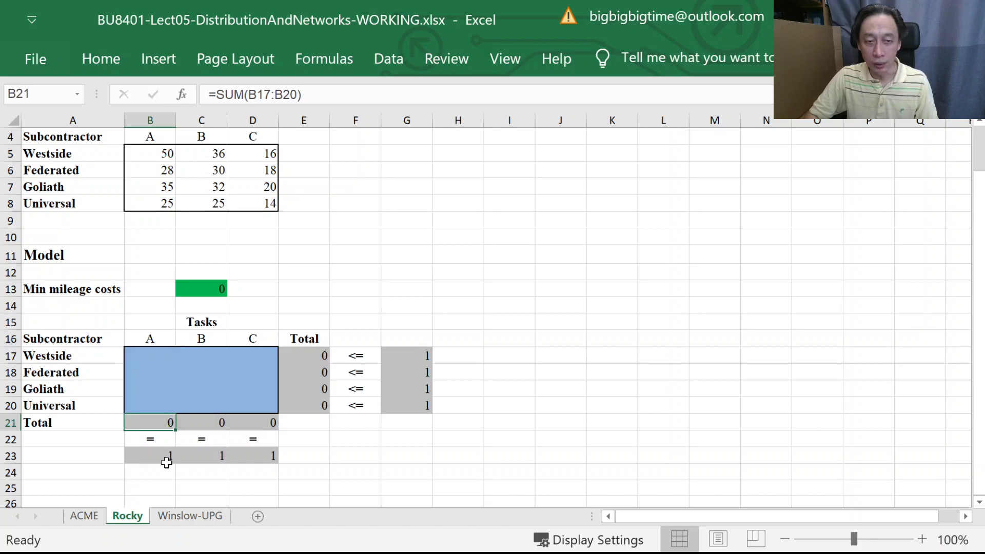
pyautogui.scroll(1, 224, 456)
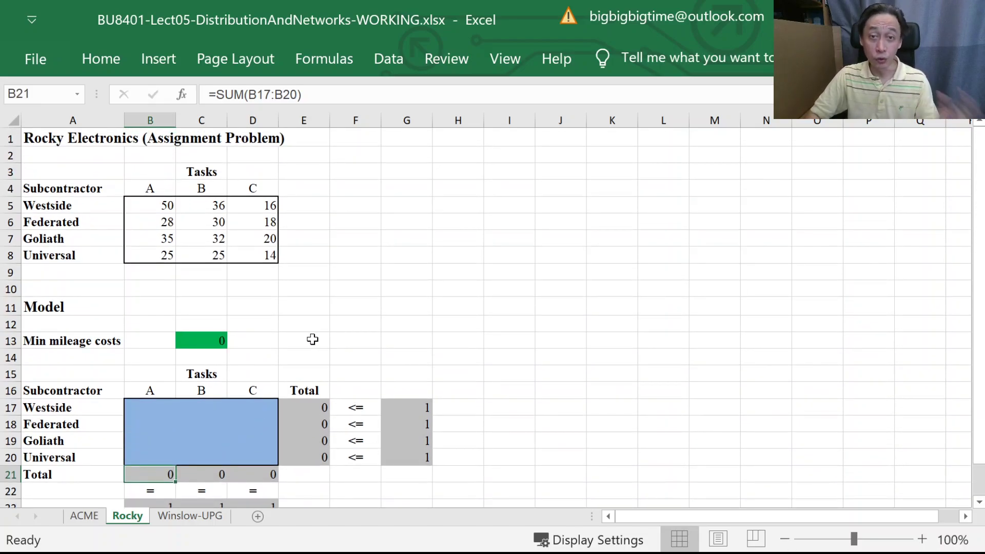
# Step: Run Solver minimising C13 by changing B17:D20, keeping the 69-mile solution
pyautogui.click(394, 67)
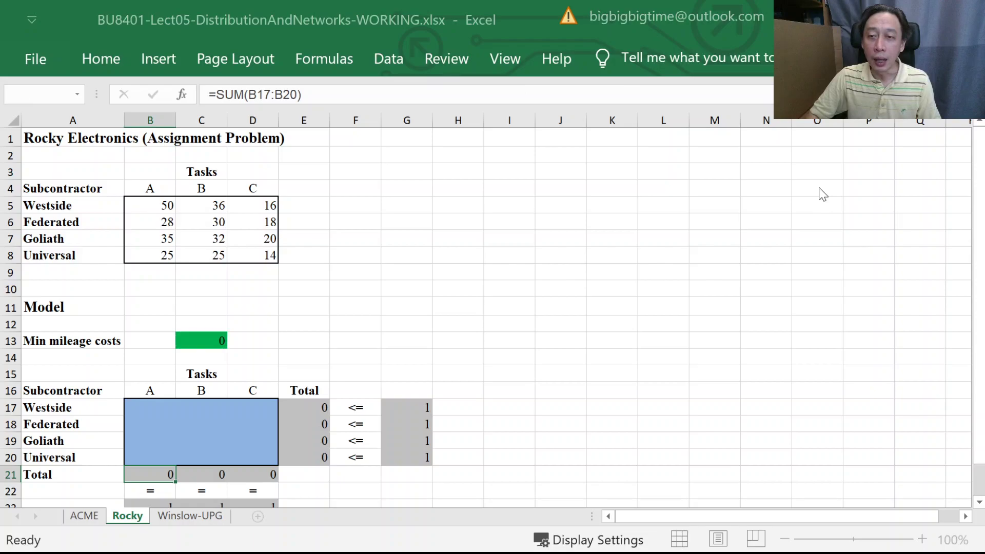
pyautogui.moveTo(141, 409); pyautogui.dragTo(273, 450)
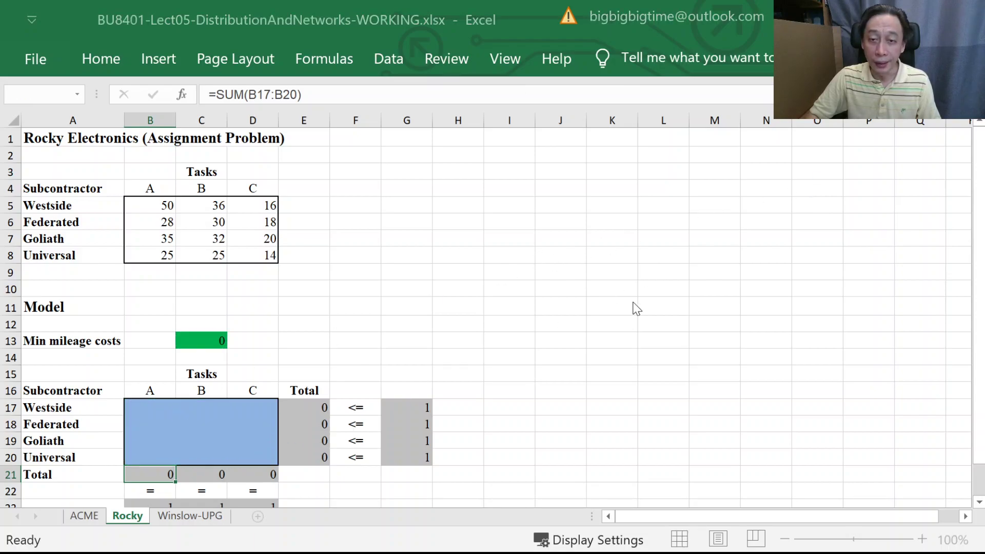
pyautogui.press('Tab')
pyautogui.press('Escape')
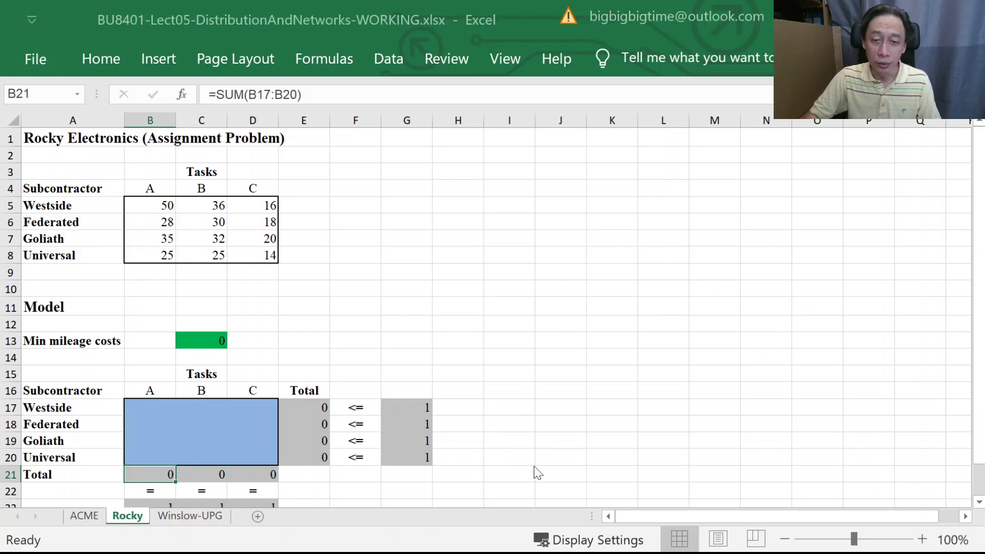
pyautogui.press('Tab')
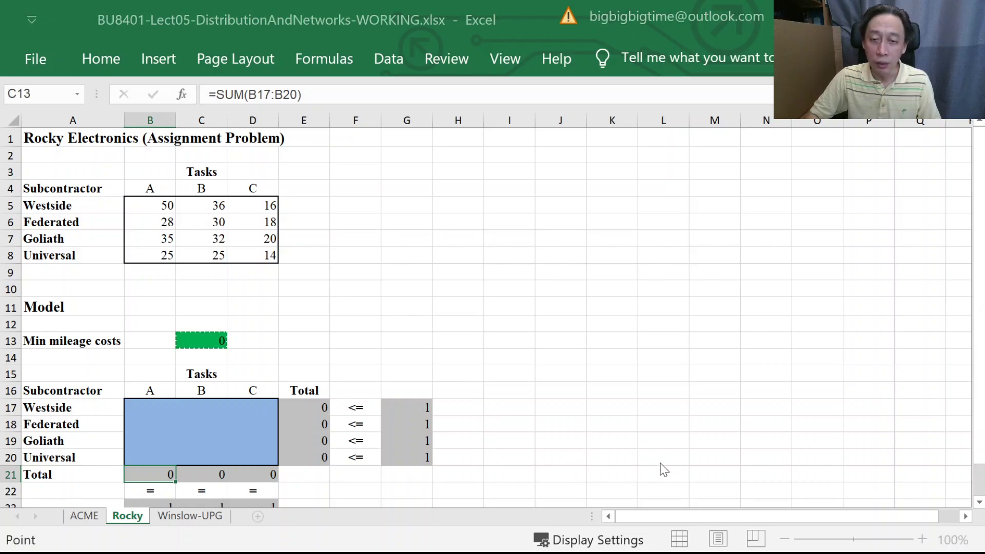
pyautogui.press('Return')
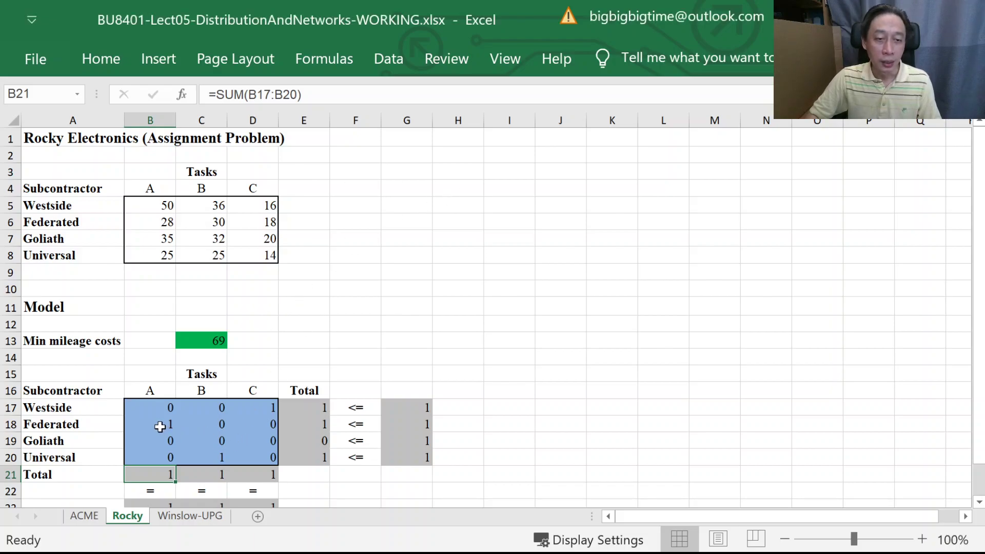
# Step: Review the solved assignments: Universal to B, Westside to C, Goliath's row of zeros
pyautogui.click(217, 457)
pyautogui.click(265, 407)
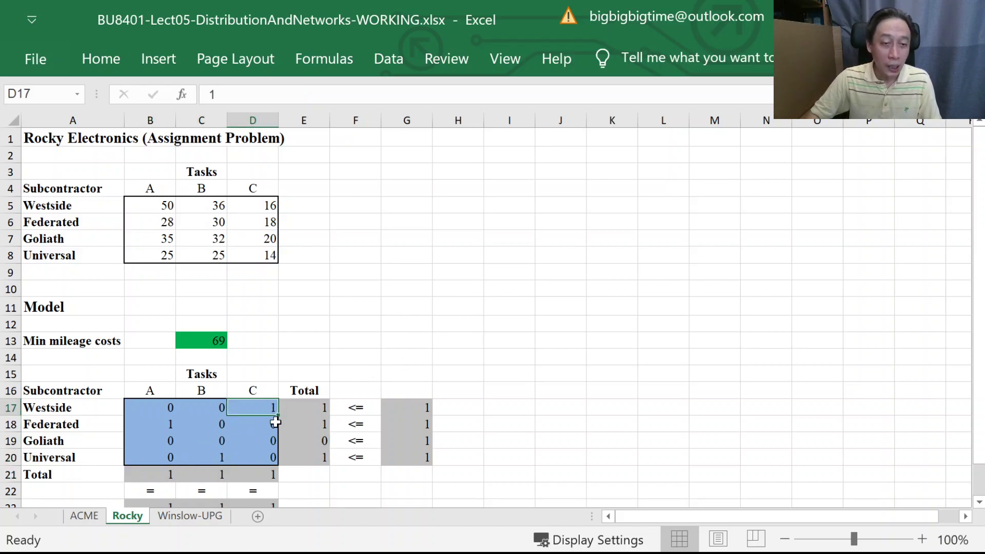
pyautogui.moveTo(271, 440); pyautogui.dragTo(137, 440)
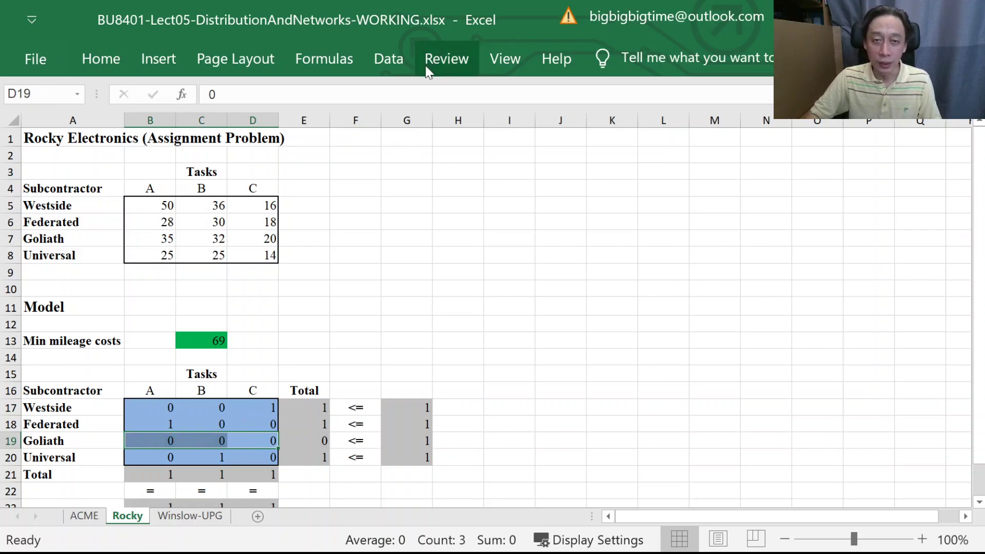
pyautogui.click(388, 59)
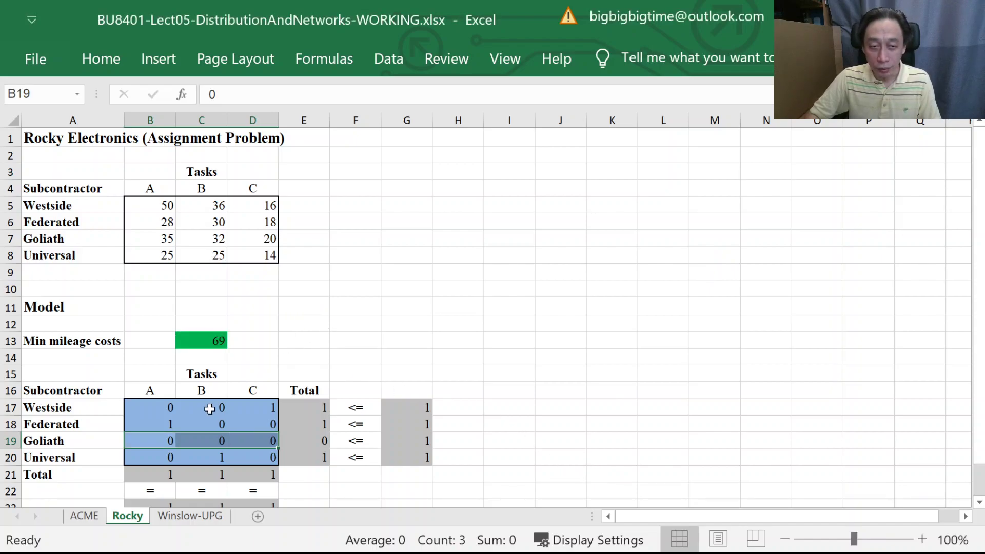
# Step: Clear the B17:D20 assignment cells, resetting all totals to 0
pyautogui.click(156, 407)
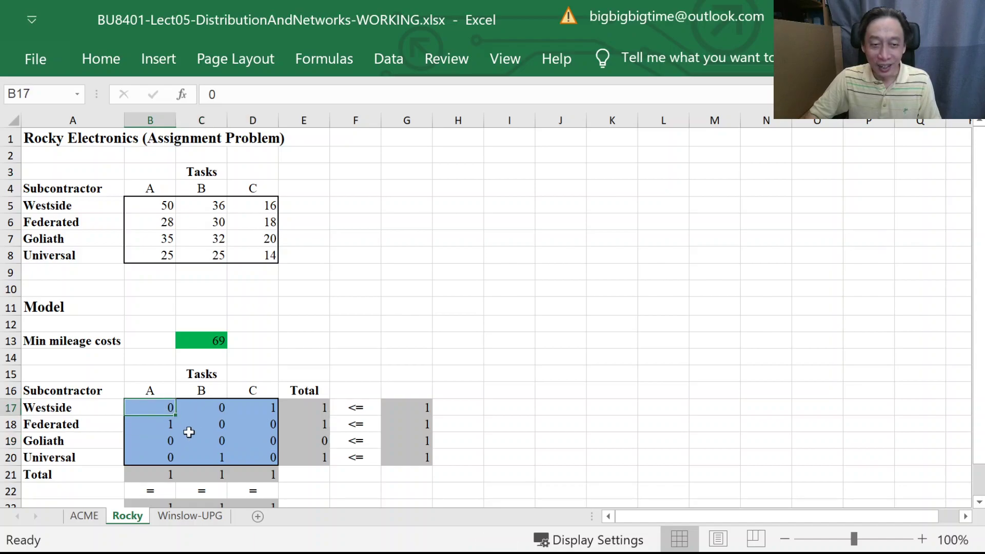
pyautogui.moveTo(152, 404); pyautogui.dragTo(257, 452)
pyautogui.press('Delete')
# Step: Re-run Solver with the saved settings and check Goliath's zero for project C
pyautogui.click(395, 391)
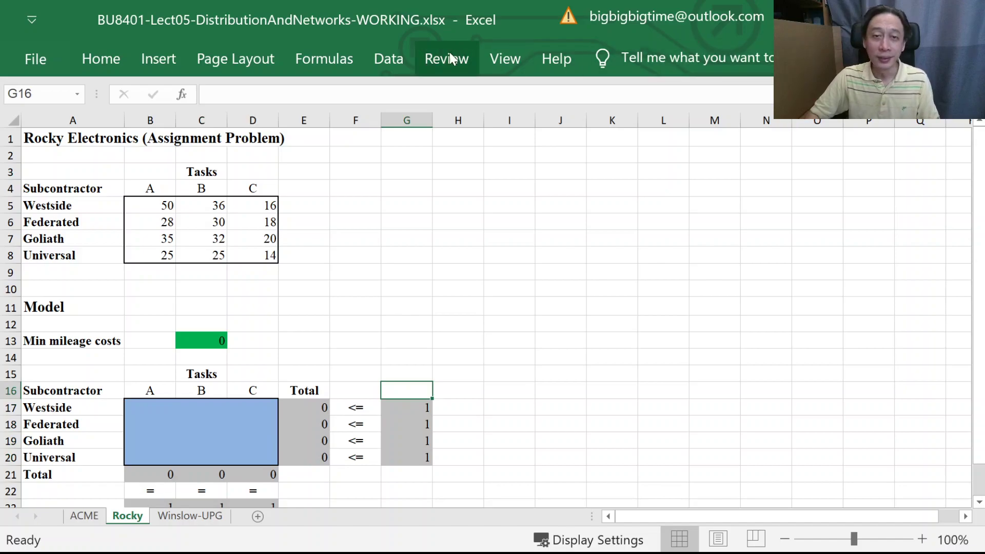
pyautogui.click(872, 97)
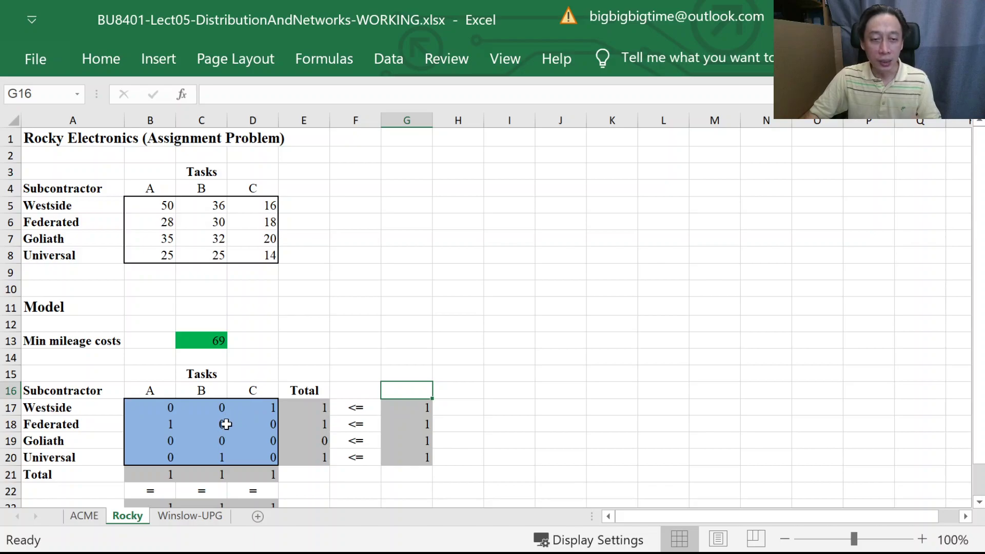
pyautogui.click(235, 438)
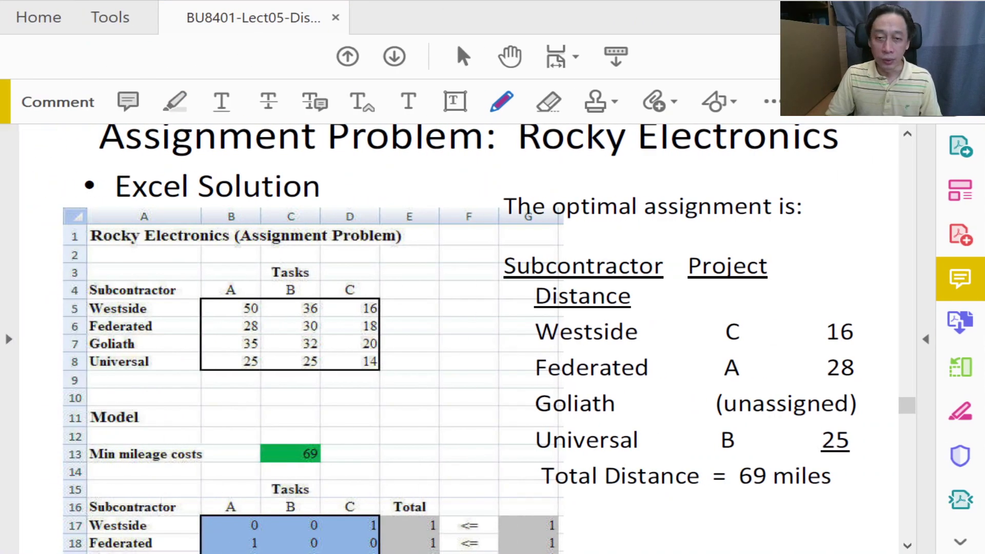
# Step: Circle the optimal assignment rows on the Excel Solution slide and underline 69 miles
pyautogui.scroll(-2, 460, 339)
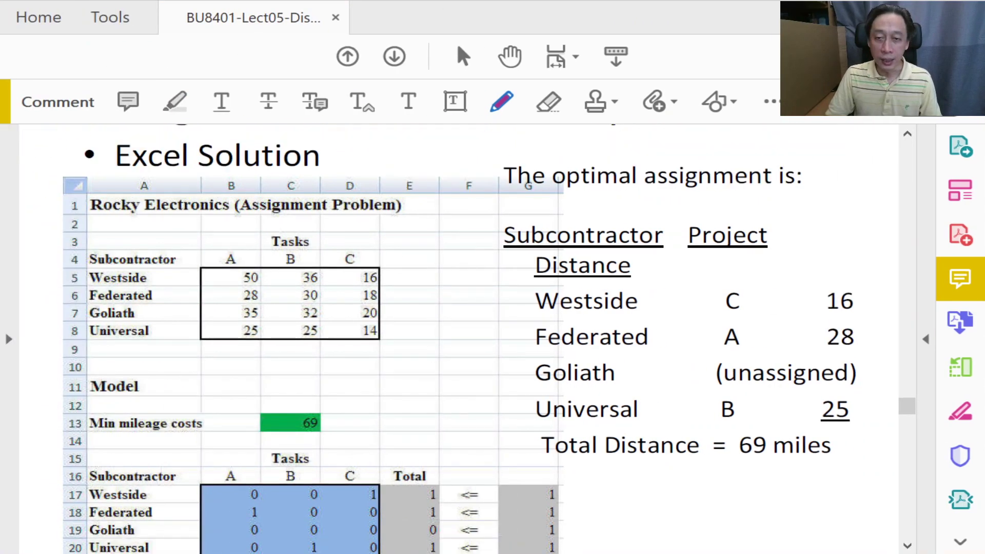
pyautogui.moveTo(845, 253)
pyautogui.mouseDown()
pyautogui.moveTo(607, 246)
pyautogui.moveTo(511, 313)
pyautogui.moveTo(552, 449)
pyautogui.moveTo(824, 454)
pyautogui.moveTo(896, 301)
pyautogui.moveTo(824, 244)
pyautogui.mouseUp()
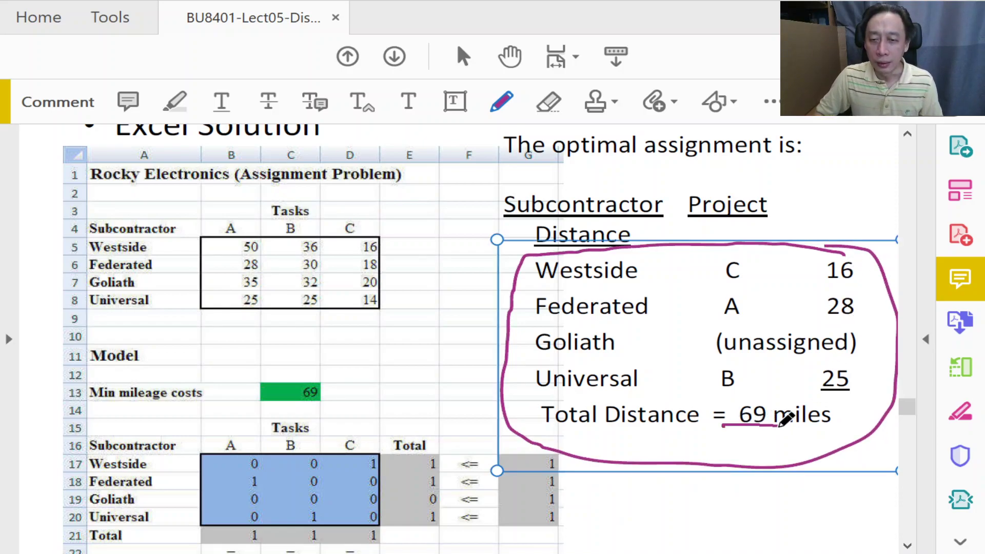
pyautogui.moveTo(730, 437); pyautogui.dragTo(778, 437)
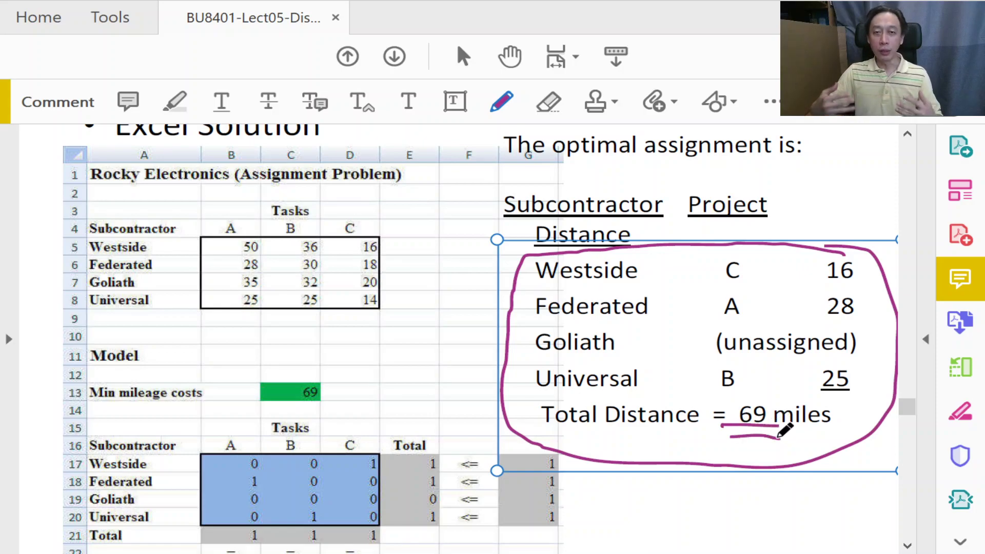